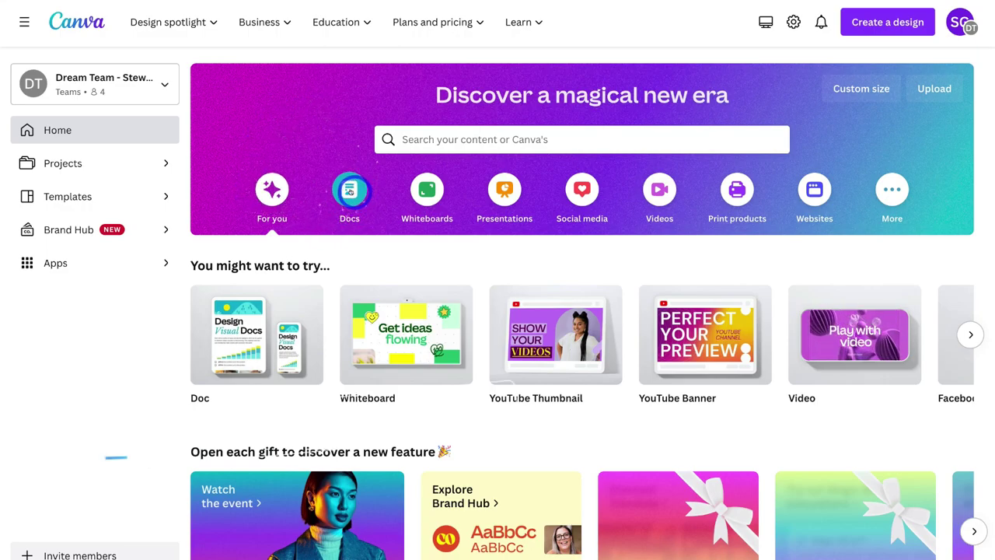
Step: Browse Docs templates from the search bar's Docs category and start a blank Doc
{"action": "left_click", "coordinate": [420, 142]}
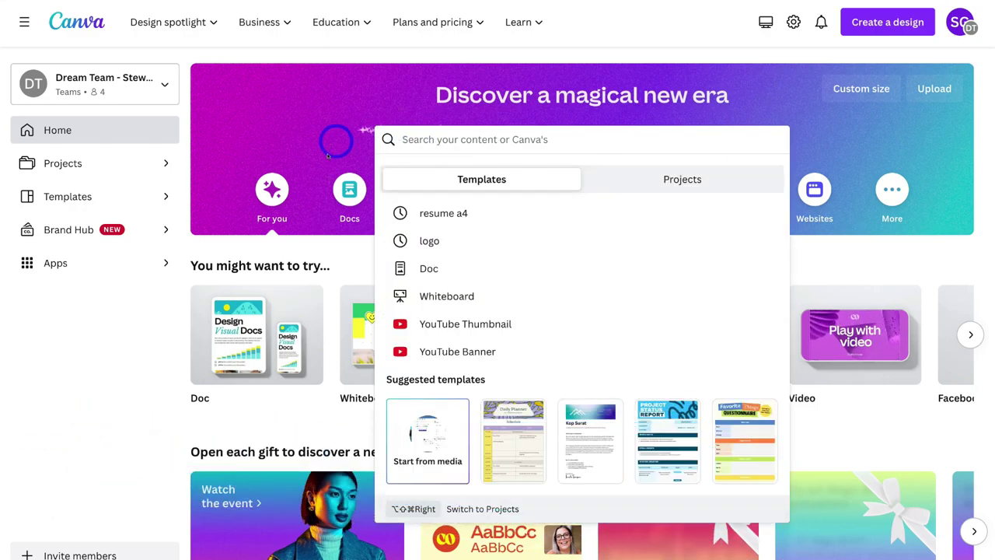
{"action": "left_click", "coordinate": [348, 189]}
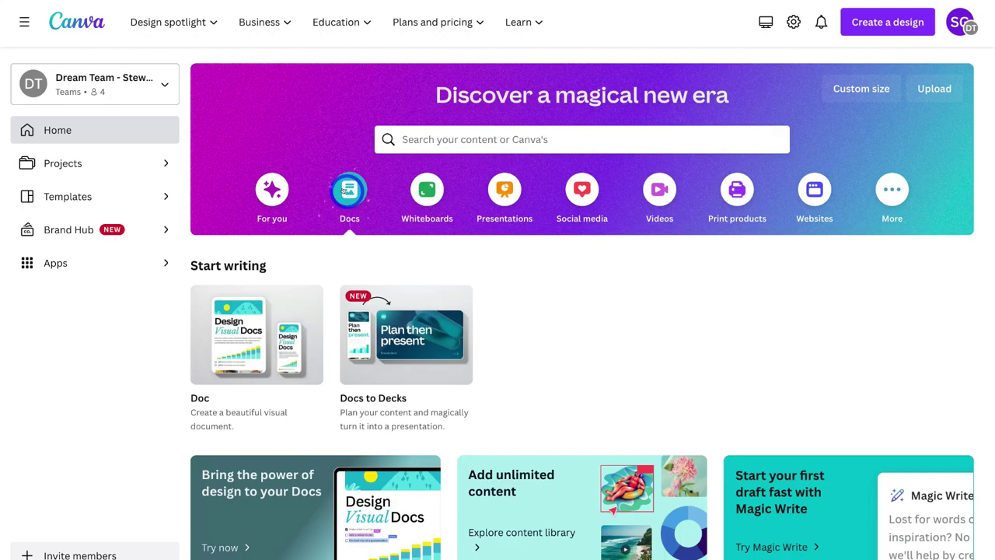
{"action": "mouse_move", "coordinate": [264, 331]}
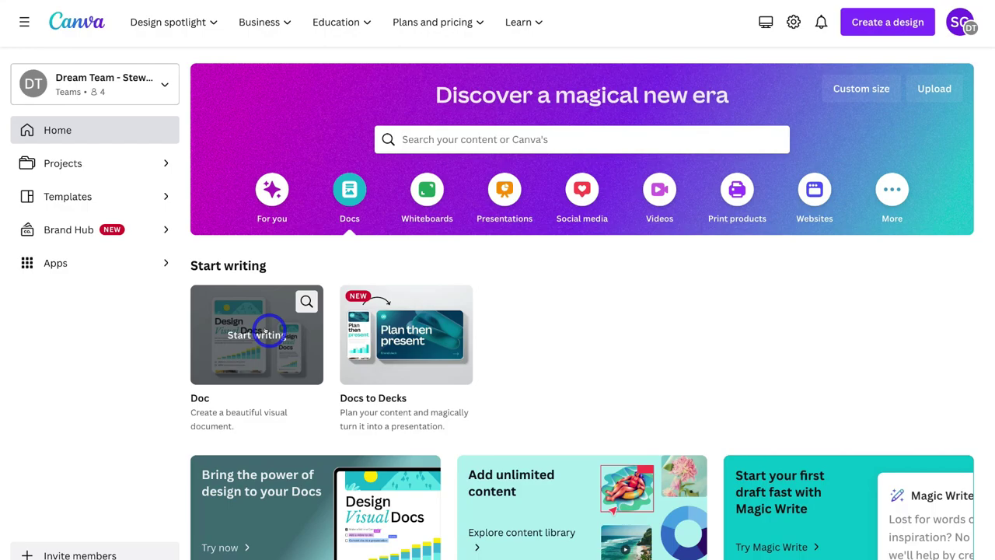
{"action": "scroll", "coordinate": [264, 331], "scroll_direction": "down", "scroll_amount": 3}
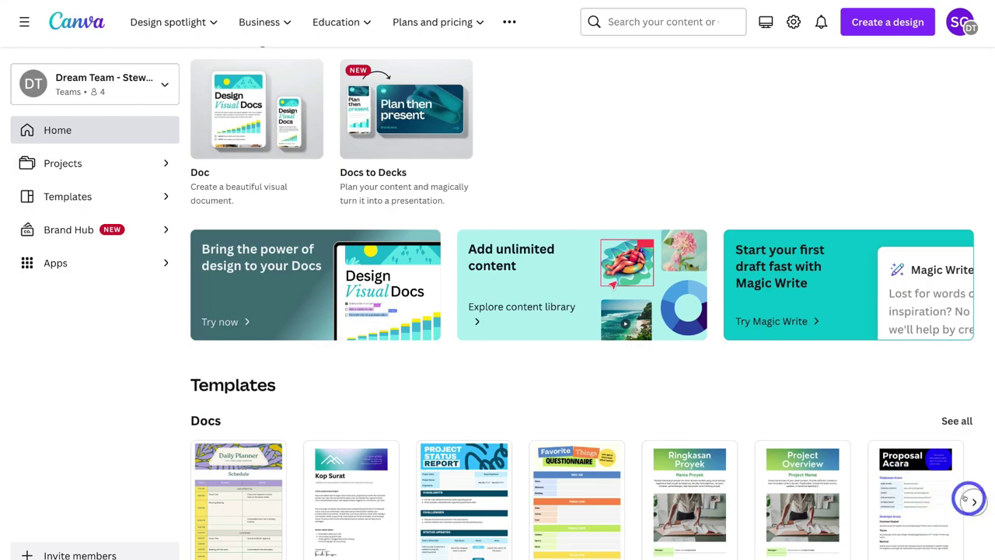
{"action": "left_click", "coordinate": [972, 500]}
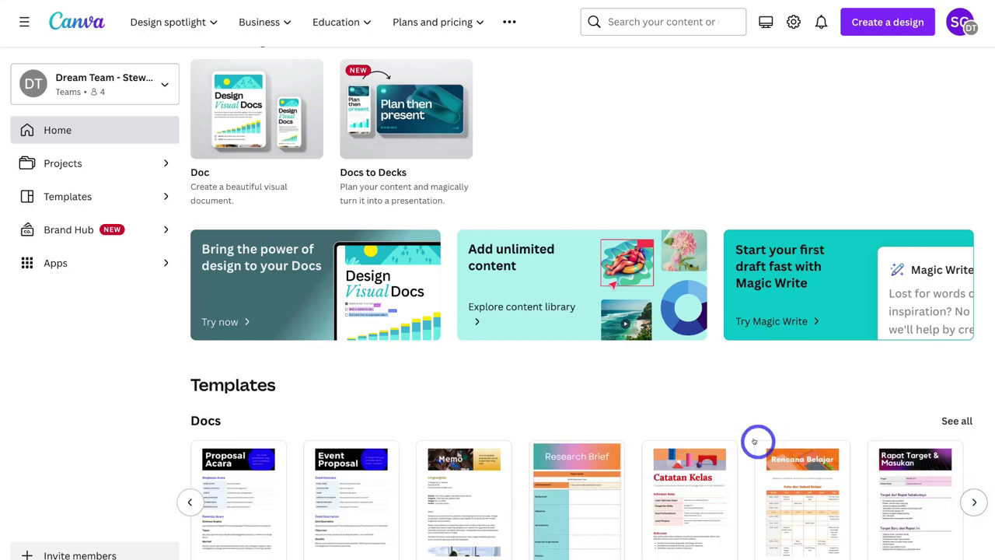
{"action": "scroll", "coordinate": [755, 440], "scroll_direction": "up", "scroll_amount": 3}
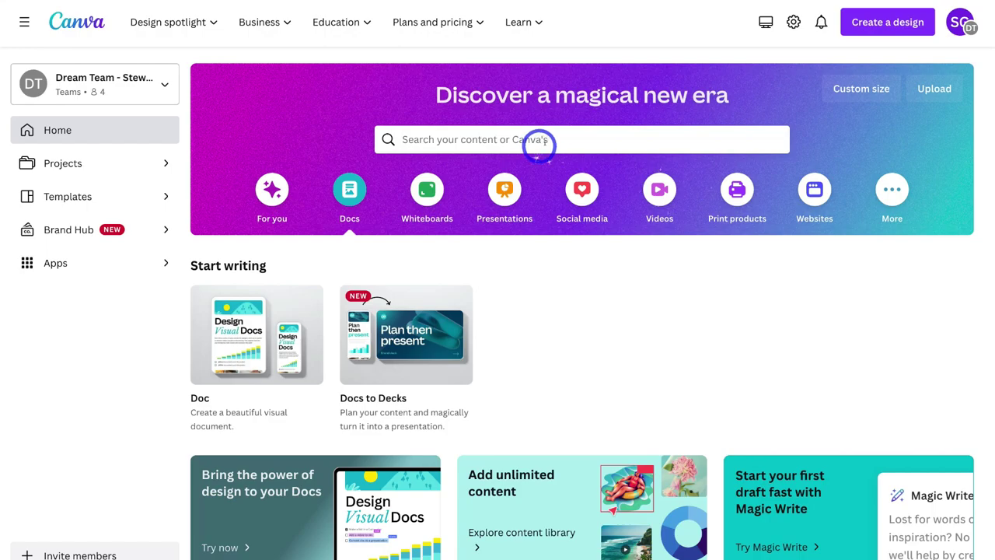
{"action": "mouse_move", "coordinate": [386, 339]}
{"action": "mouse_move", "coordinate": [233, 334]}
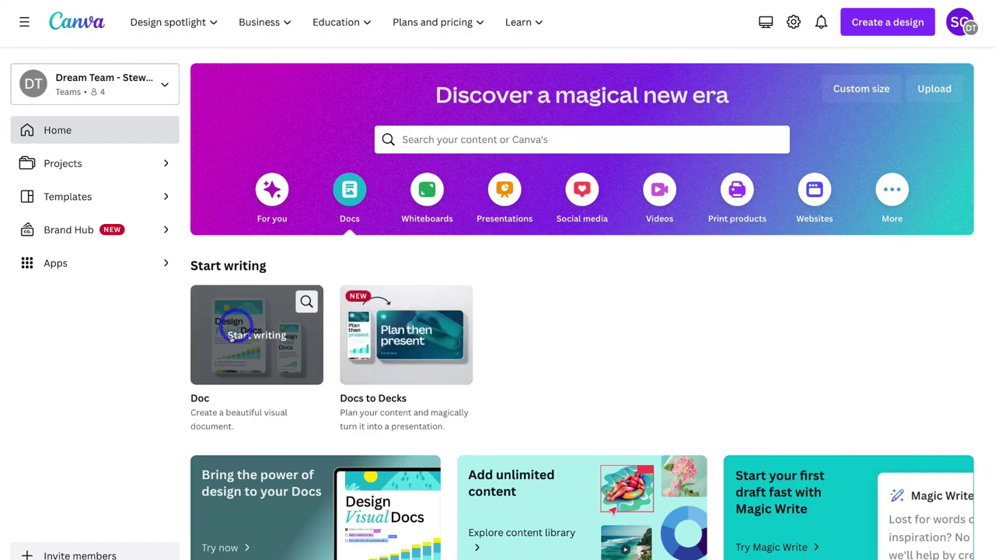
{"action": "left_click", "coordinate": [256, 336]}
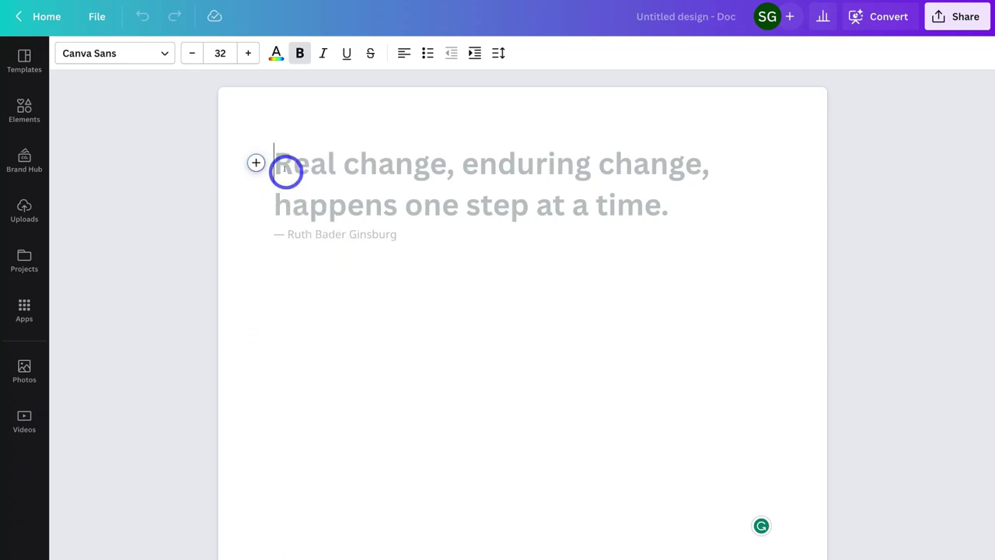
Step: Replace the placeholder quote with 'Drive More Leads For Local Business (10 Tips)' and add a new line
{"action": "type", "text": "Drive More Leads For Local Business (10 Tips)"}
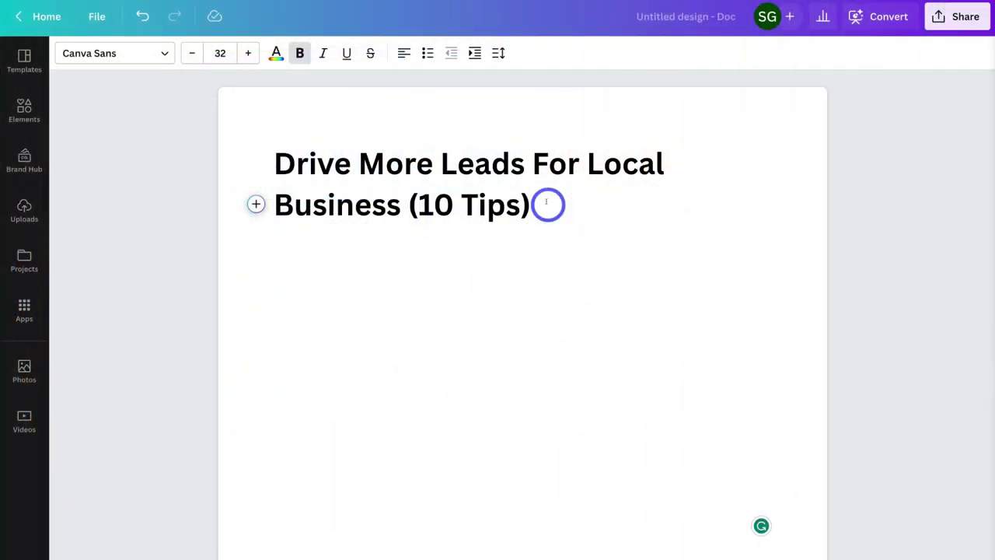
{"action": "key", "text": "Return"}
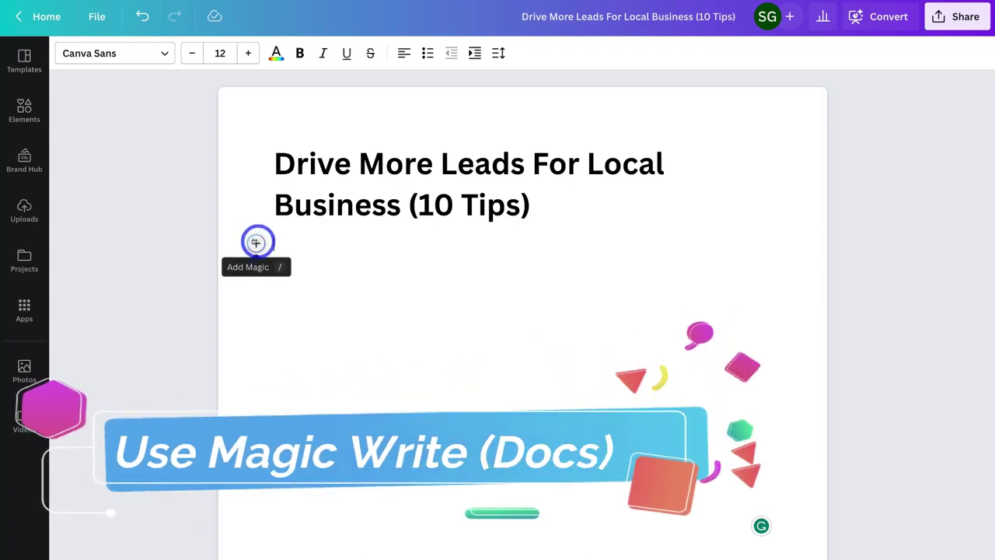
Step: Use Magic Write to generate a numbered list of 10 tips for local-business leads
{"action": "left_click", "coordinate": [257, 241]}
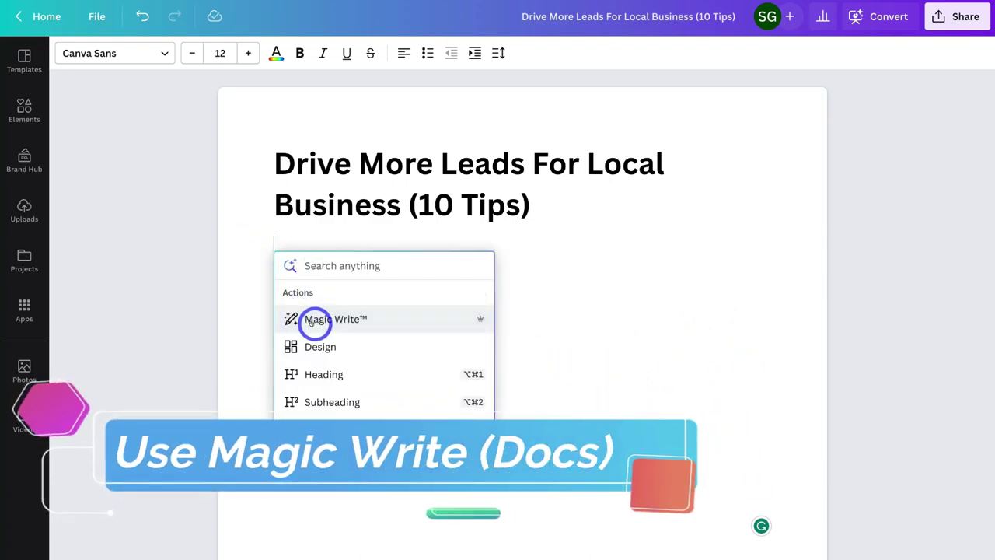
{"action": "left_click", "coordinate": [387, 320]}
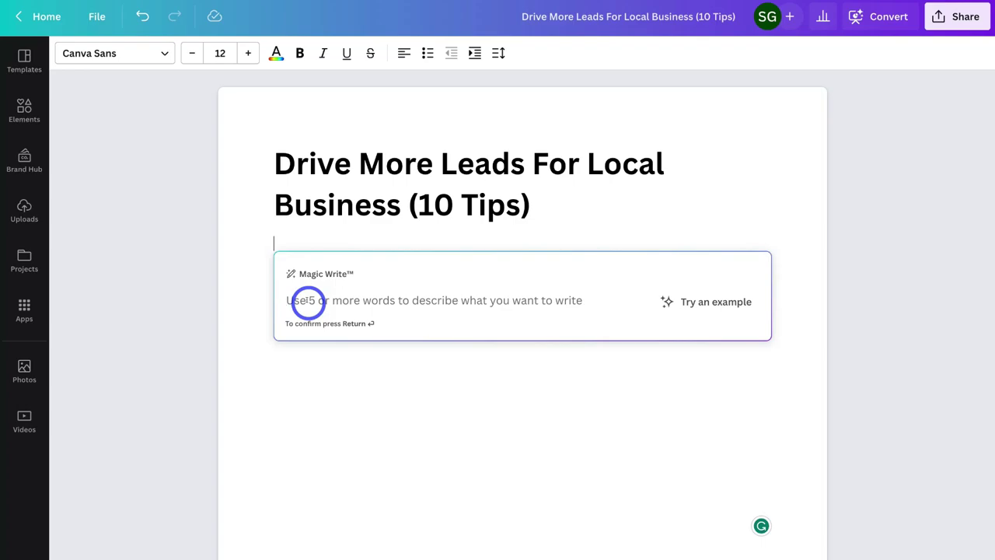
{"action": "type", "text": "write 10 tips for driving more leads for local businesses"}
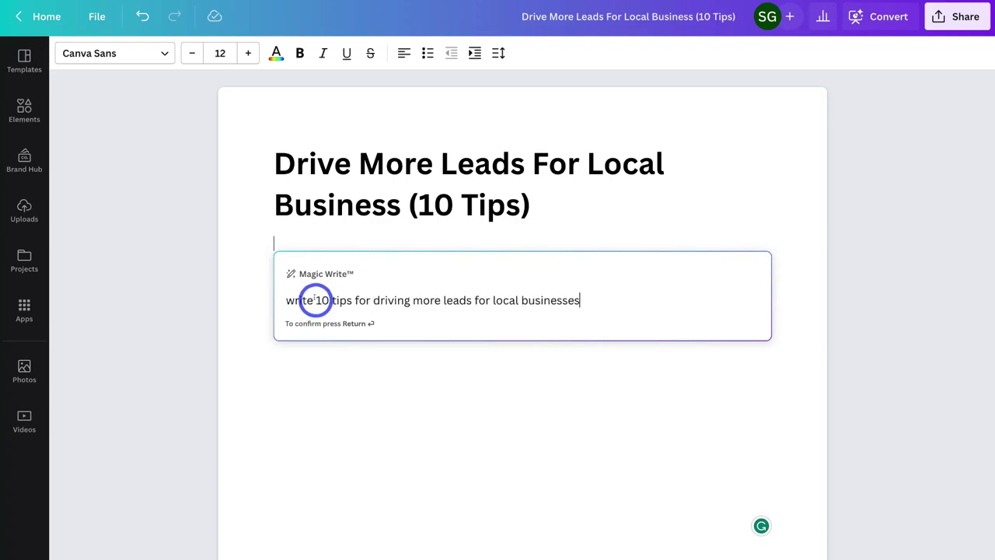
{"action": "key", "text": "Return"}
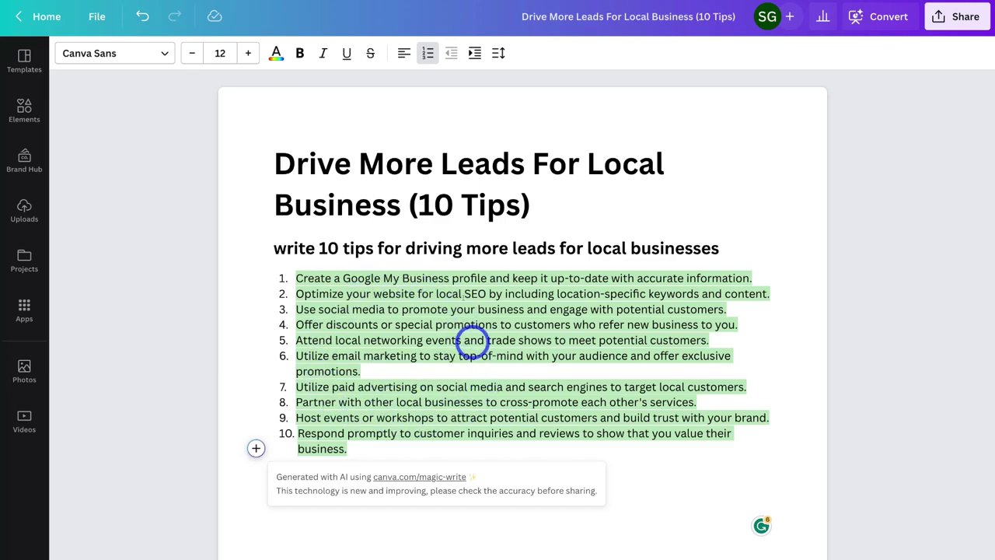
Step: Change 'Google My Business' to 'Google Business Profile' in tip 1 and add an empty line after tip 6
{"action": "left_click_drag", "start_coordinate": [449, 278], "coordinate": [344, 280]}
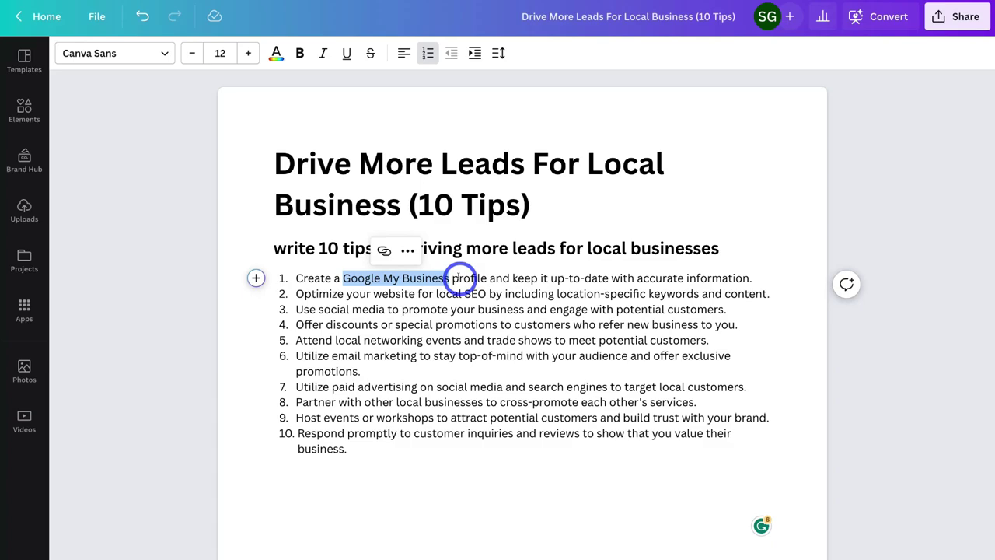
{"action": "type", "text": "Google Business Profile"}
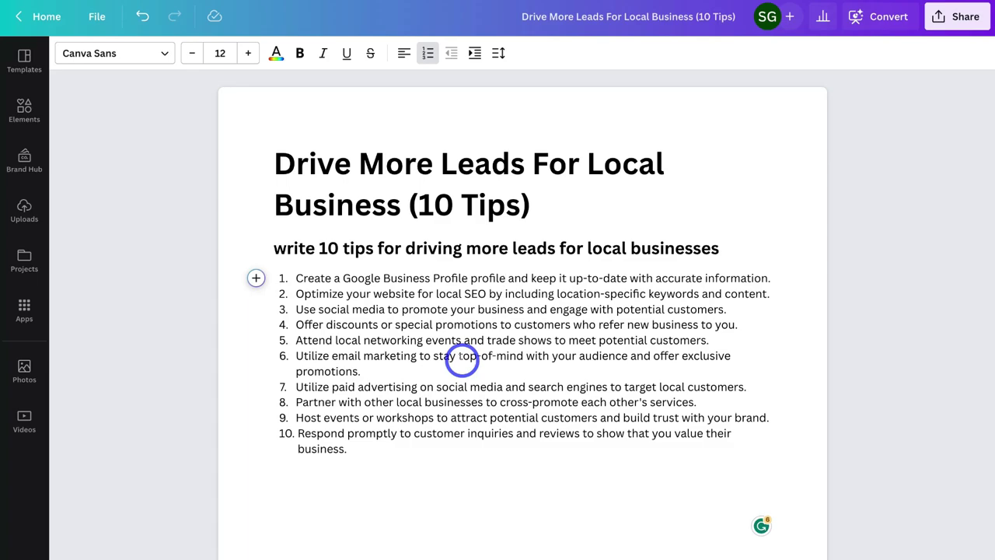
{"action": "left_click", "coordinate": [417, 369]}
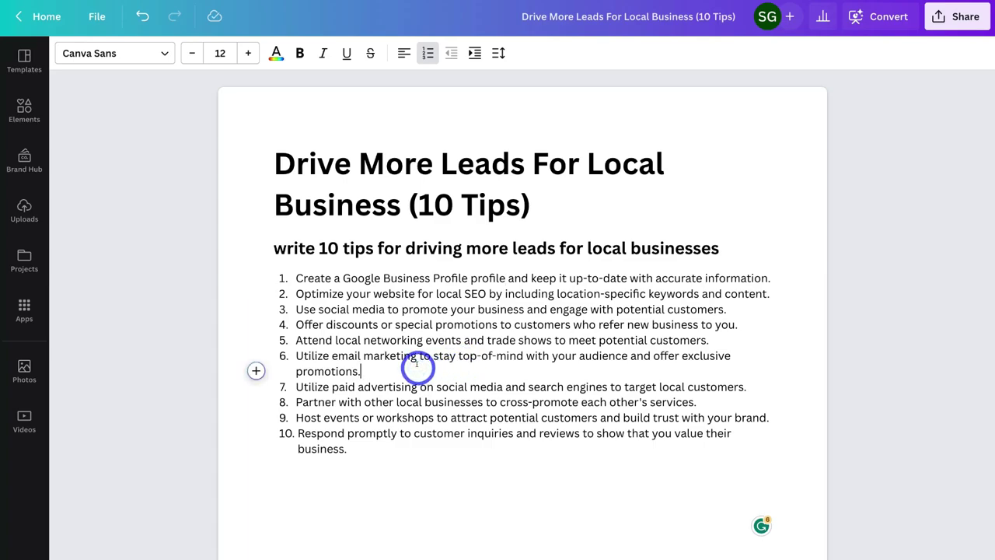
{"action": "key", "text": "Return"}
{"action": "key", "text": "Return"}
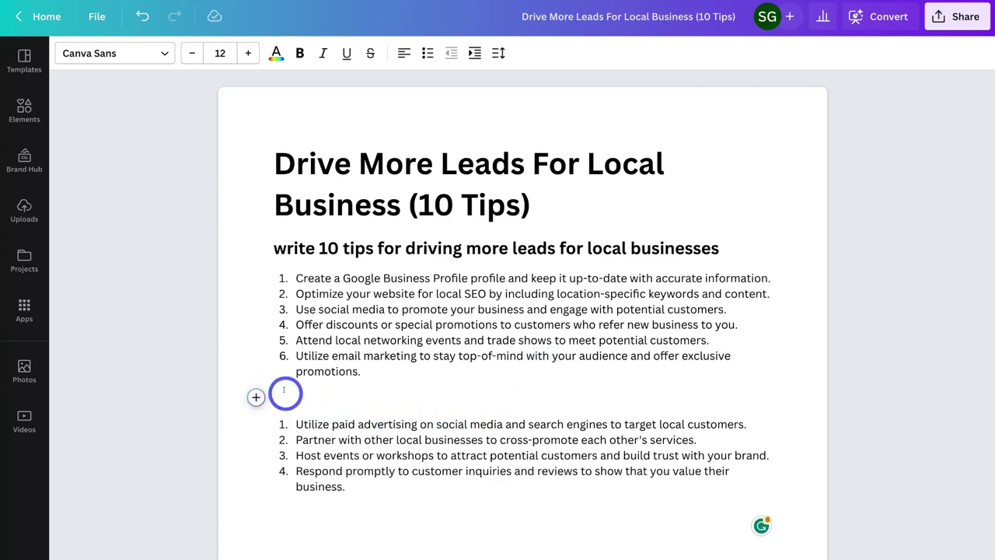
Step: Run Magic Write with 'expand on number 6 about email marketing' on the empty line
{"action": "type", "text": "/"}
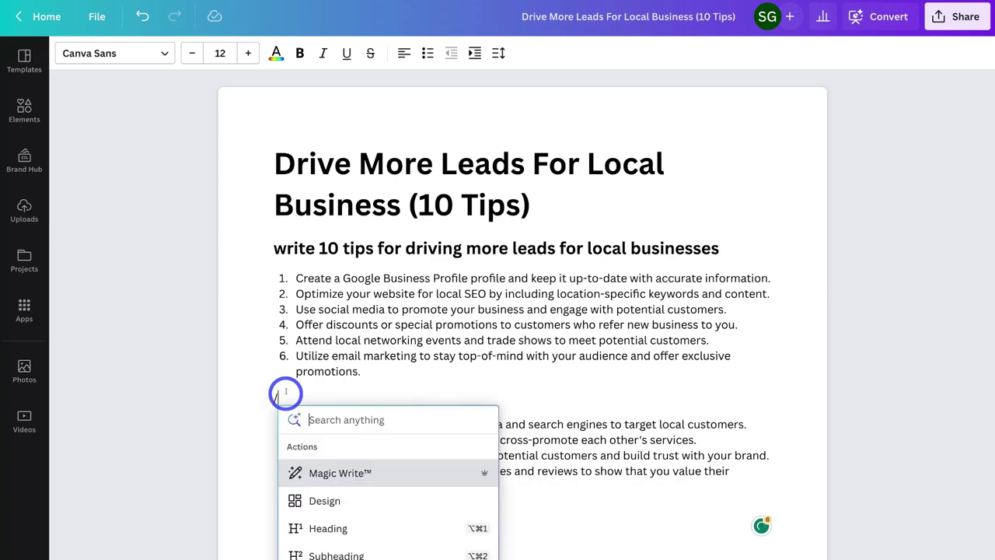
{"action": "left_click", "coordinate": [396, 473]}
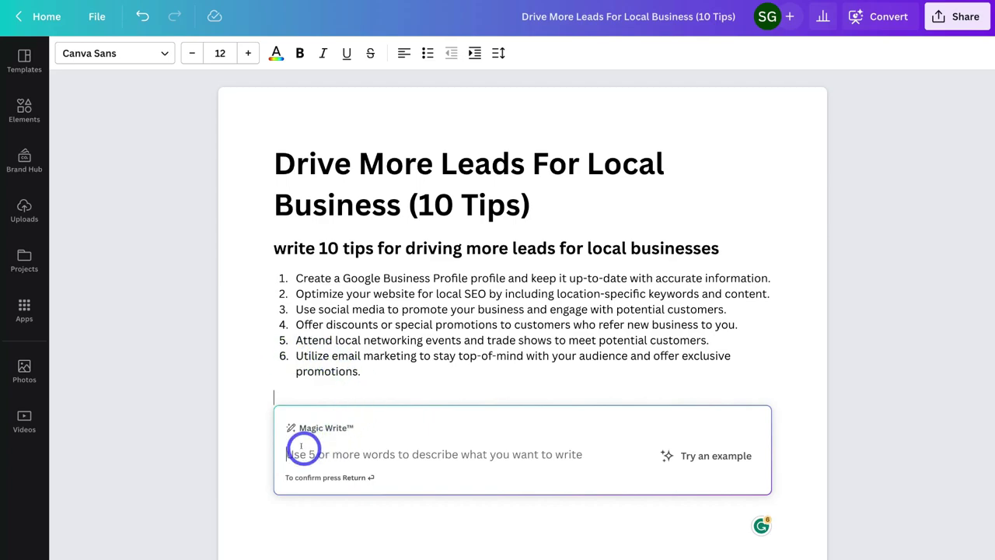
{"action": "type", "text": "expand on number 6 about email marketing"}
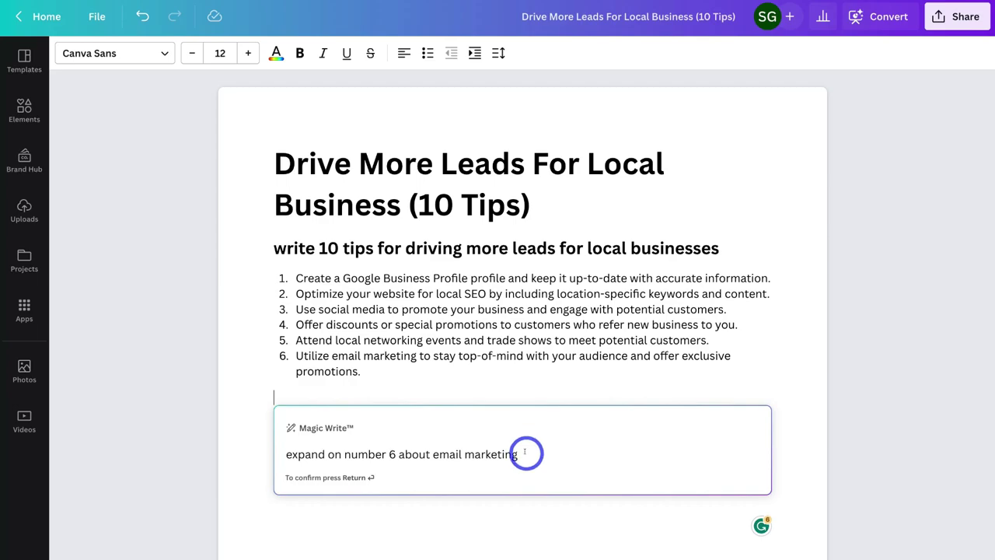
{"action": "key", "text": "Return"}
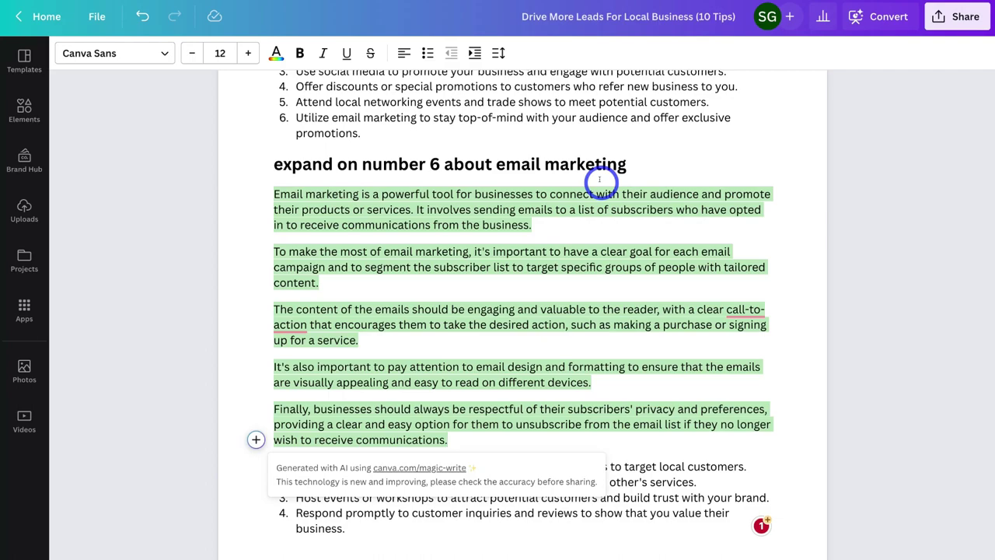
Step: Delete the 'expand on number 6 about email marketing' prompt line and scroll back to the title
{"action": "left_click", "coordinate": [564, 220]}
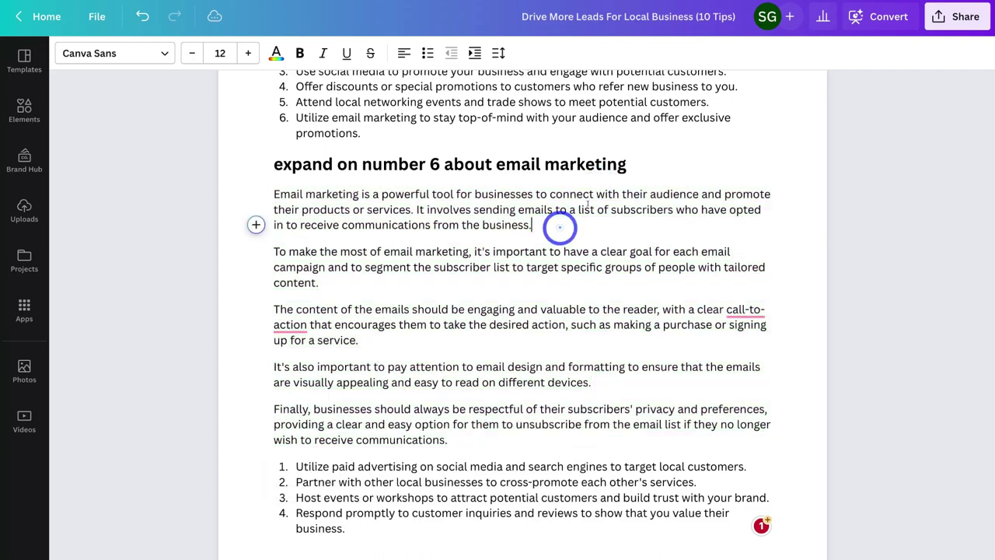
{"action": "left_click", "coordinate": [633, 168]}
{"action": "left_click", "coordinate": [272, 166], "text": "shift"}
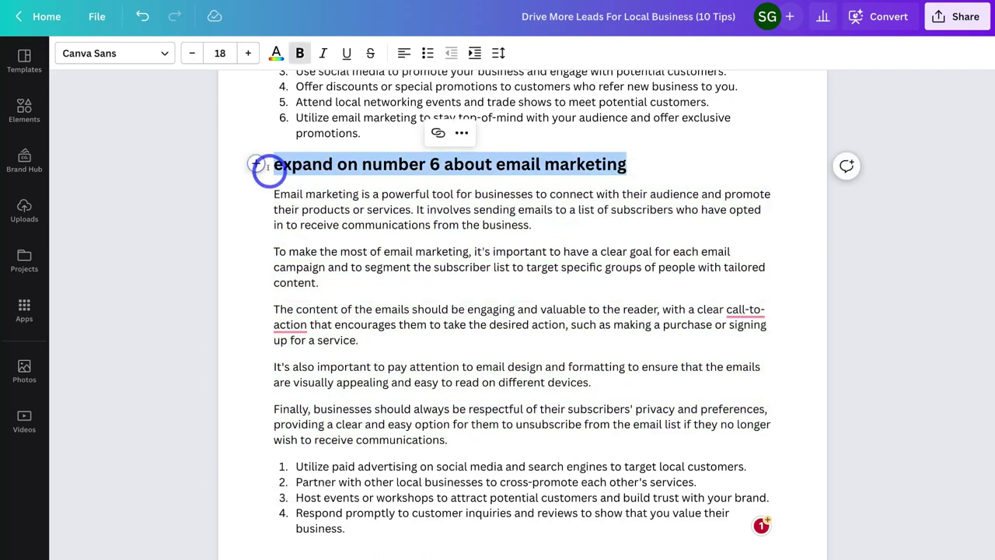
{"action": "key", "text": "BackSpace"}
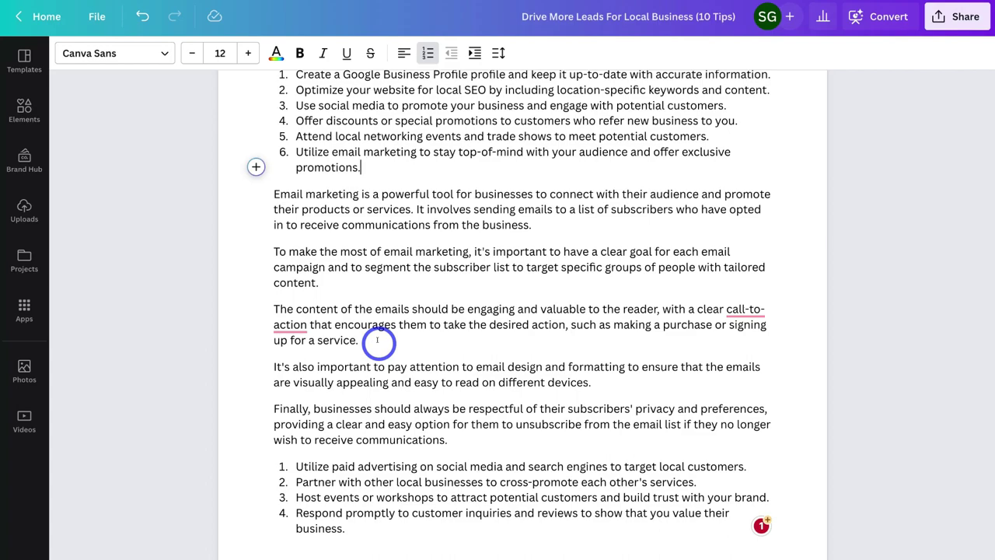
{"action": "scroll", "coordinate": [378, 340], "scroll_direction": "up", "scroll_amount": 2}
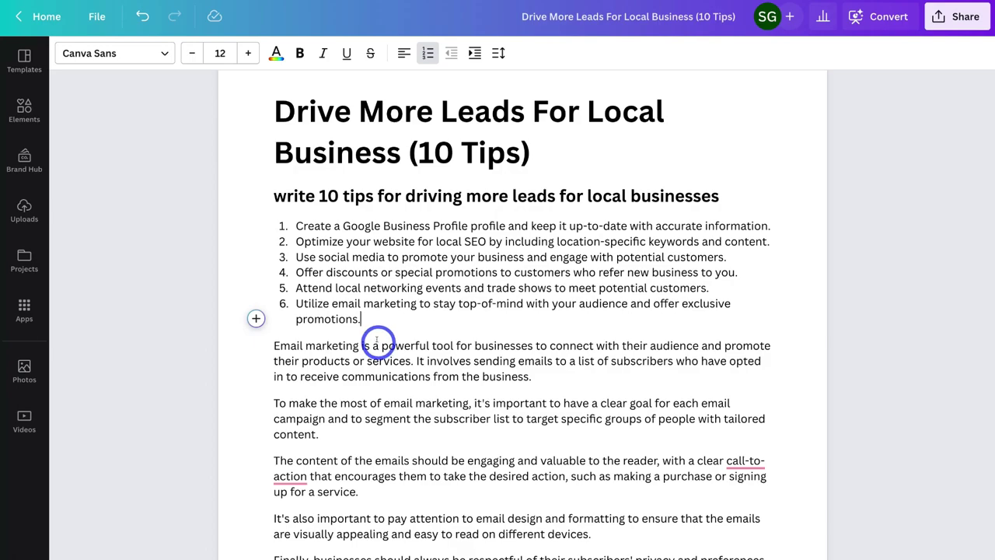
Step: Go back to Home and open the YOUTUBE Business Thumbnail design from Recent designs
{"action": "left_click", "coordinate": [36, 16]}
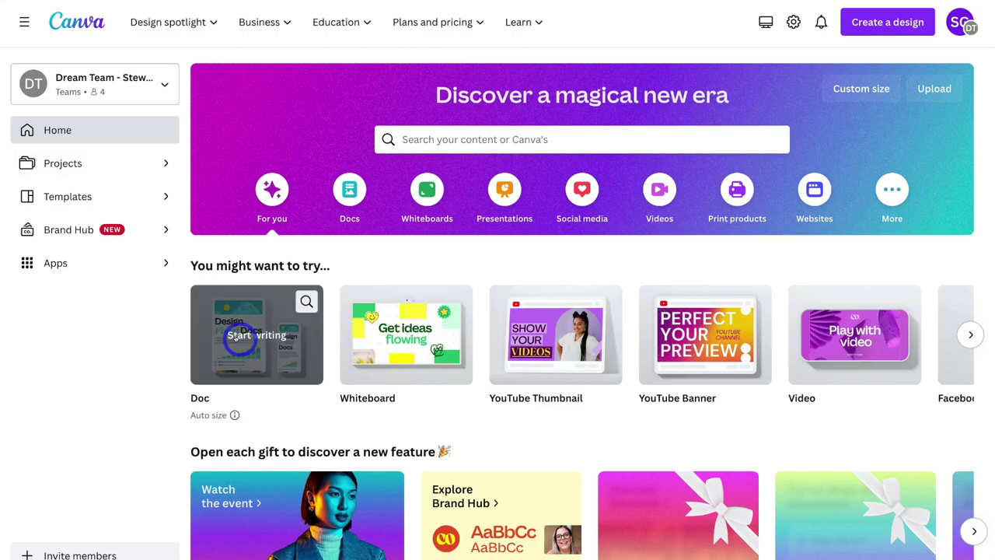
{"action": "scroll", "coordinate": [256, 334], "scroll_direction": "down", "scroll_amount": 3}
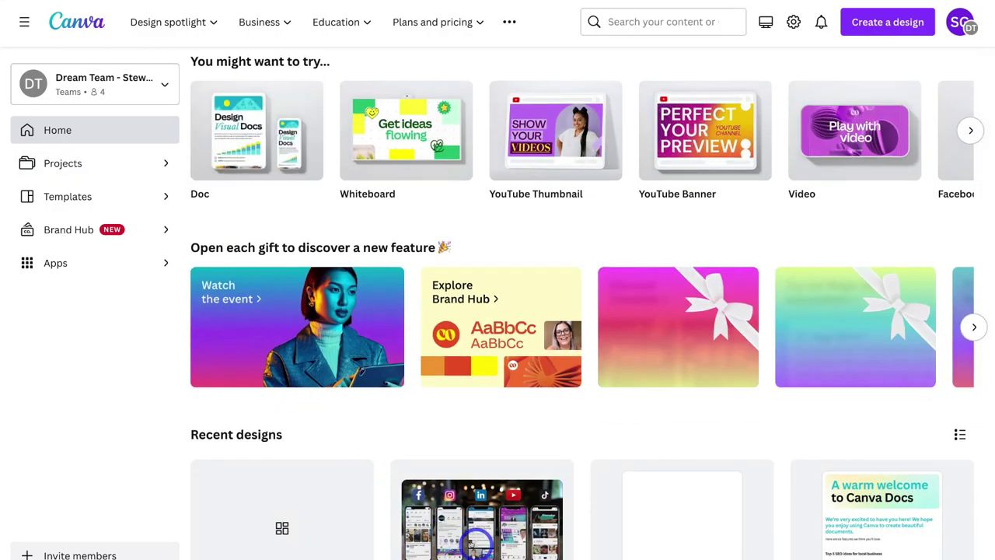
{"action": "scroll", "coordinate": [436, 513], "scroll_direction": "down", "scroll_amount": 1}
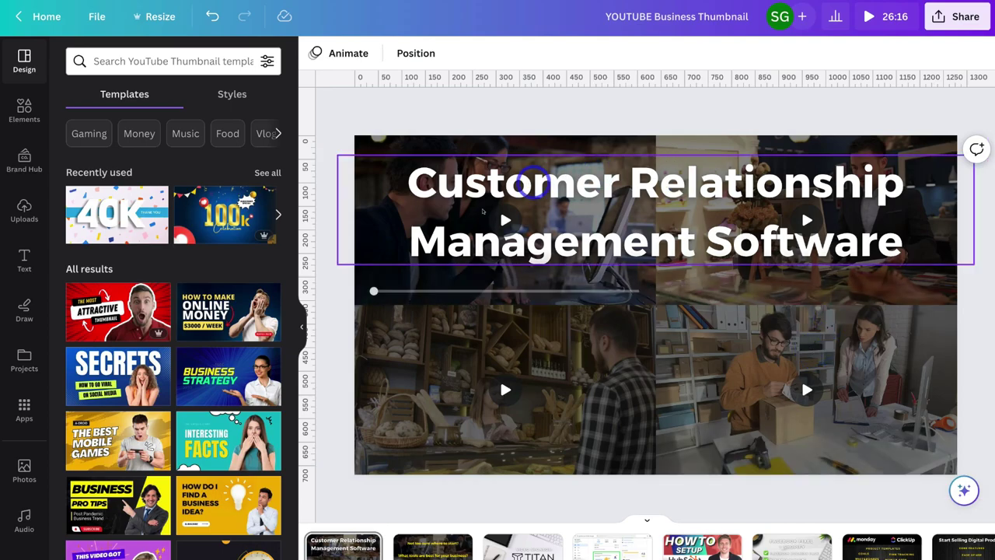
{"action": "left_click", "coordinate": [489, 322]}
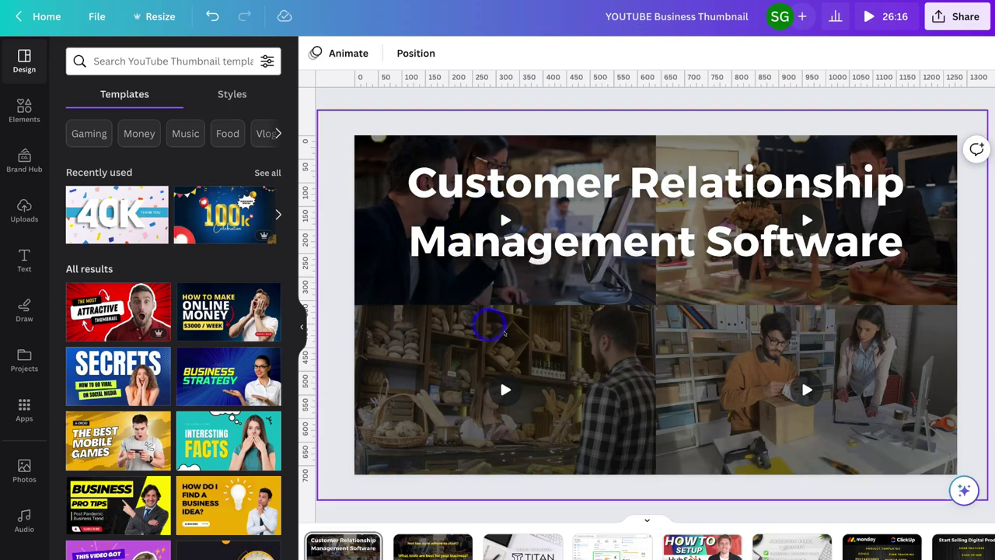
{"action": "left_click", "coordinate": [556, 339]}
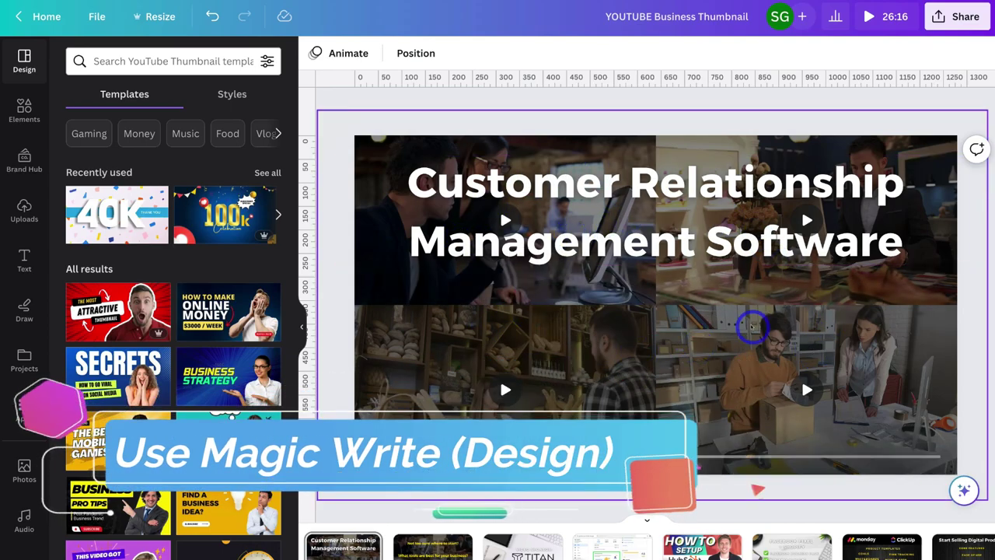
{"action": "left_click", "coordinate": [739, 249]}
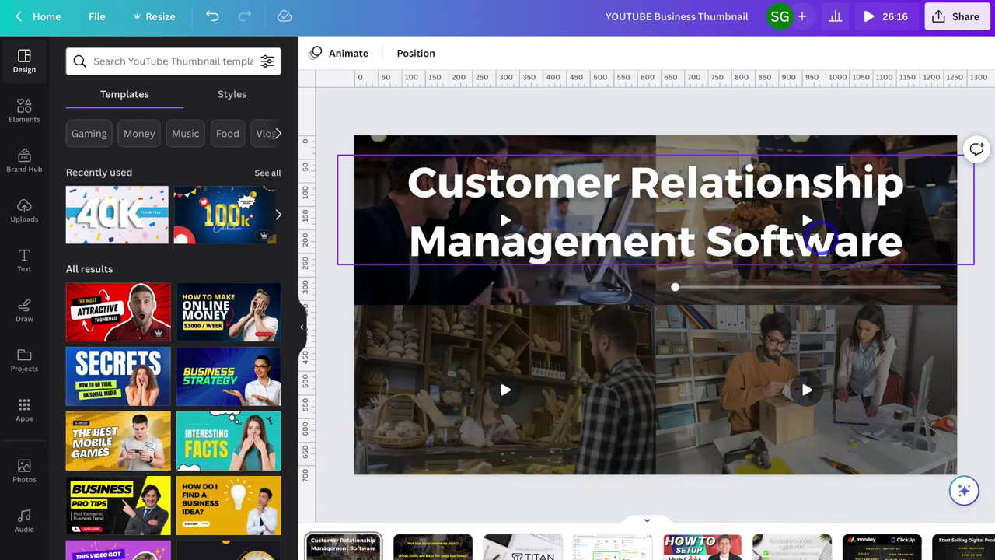
{"action": "left_click", "coordinate": [720, 325]}
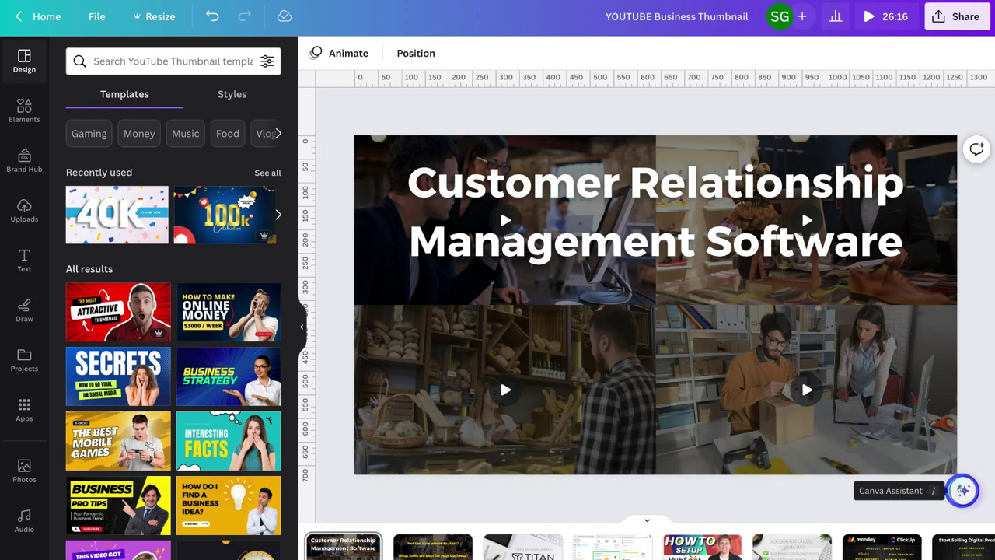
Step: Generate five ways a CRM helps local businesses with Magic Write, then narrow the text box
{"action": "left_click", "coordinate": [963, 490]}
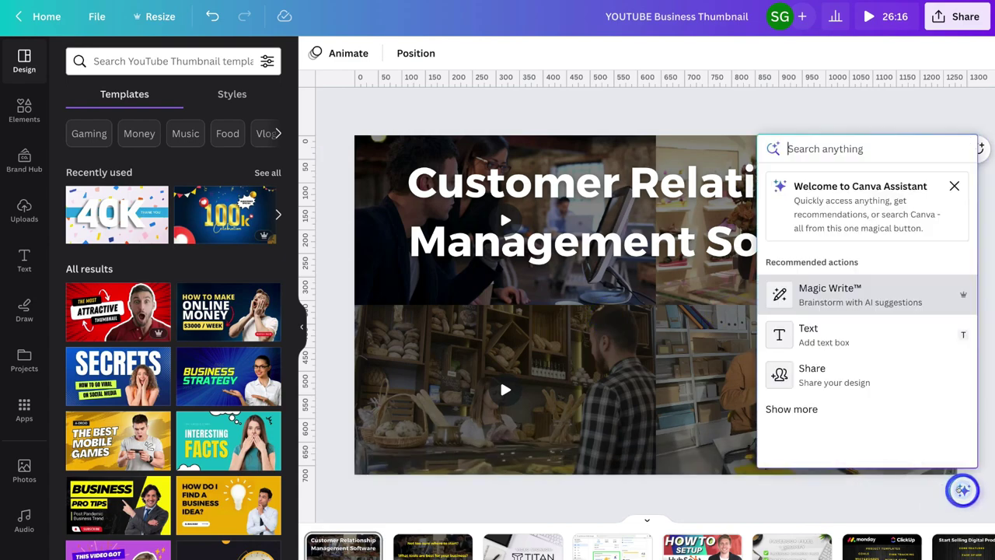
{"action": "left_click", "coordinate": [855, 295]}
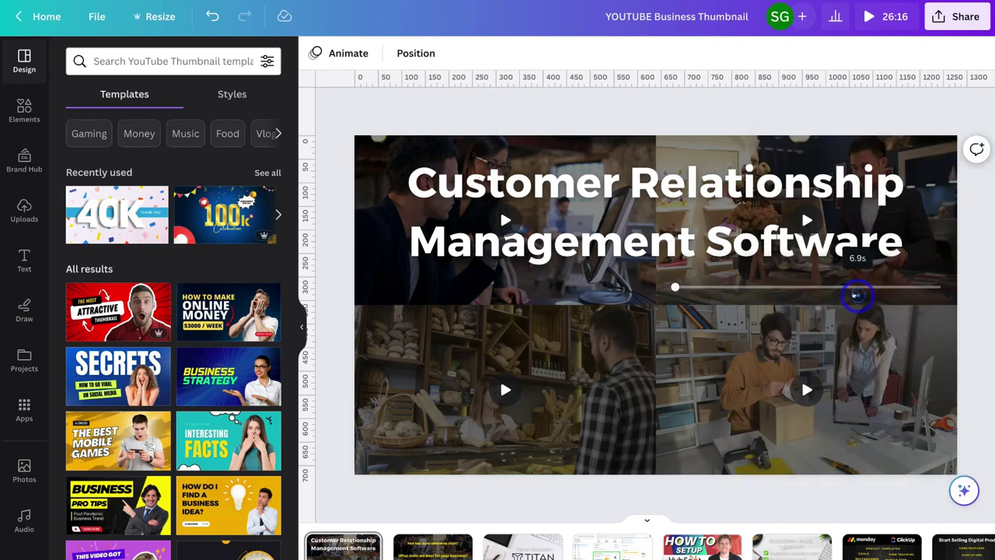
{"action": "type", "text": "write 5 ways that a CRM can help a local business"}
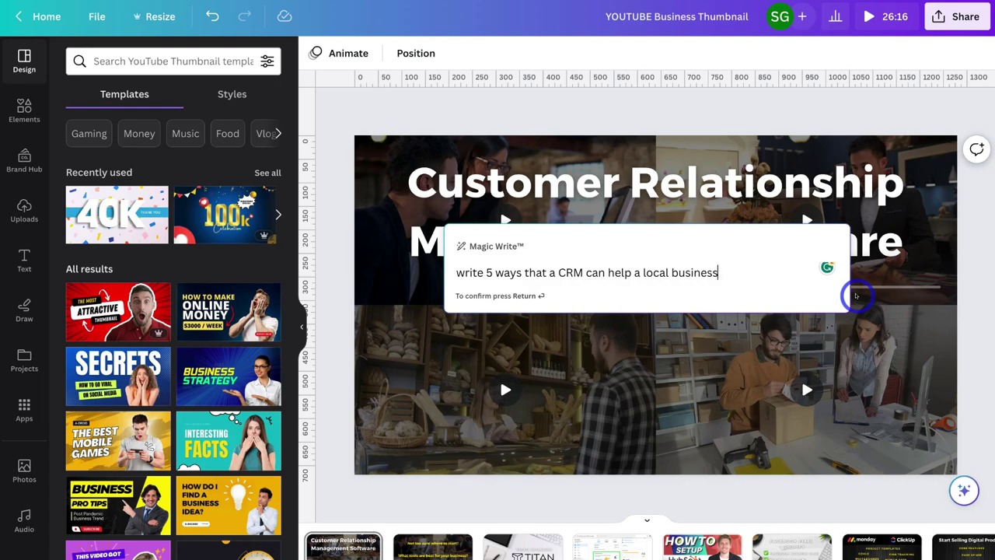
{"action": "key", "text": "Return"}
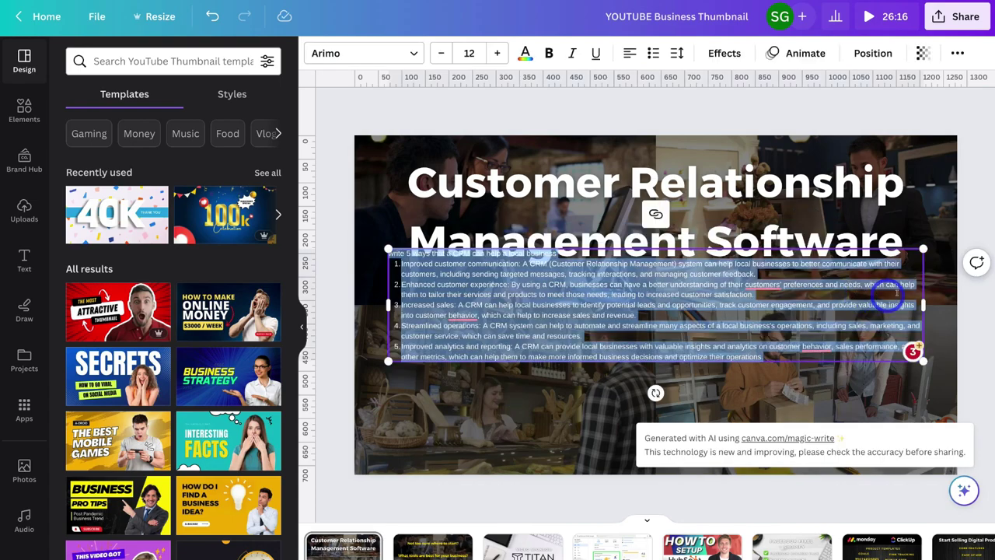
{"action": "left_click_drag", "start_coordinate": [923, 304], "coordinate": [938, 443]}
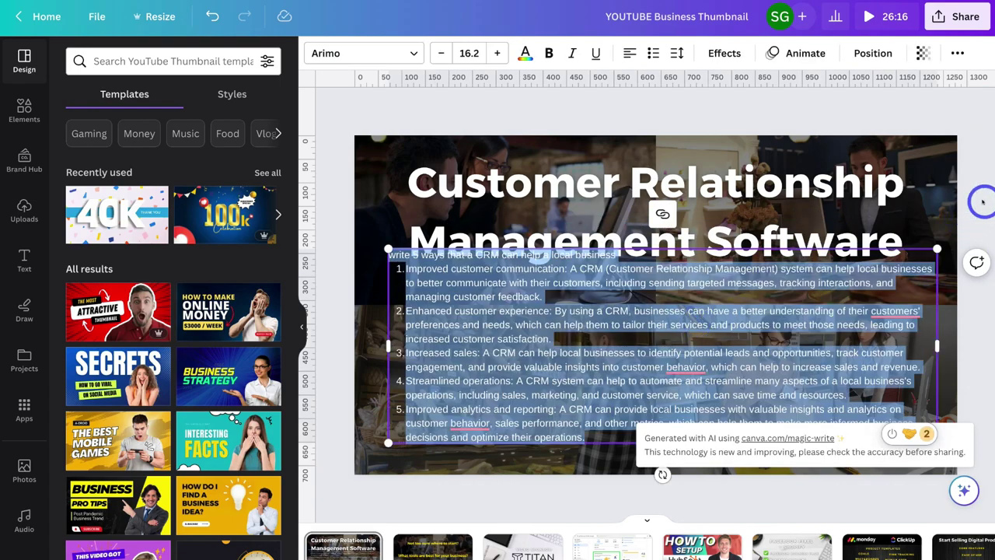
Step: Move the CRM list down and delete its prompt line
{"action": "left_click", "coordinate": [982, 201]}
{"action": "left_click", "coordinate": [664, 399]}
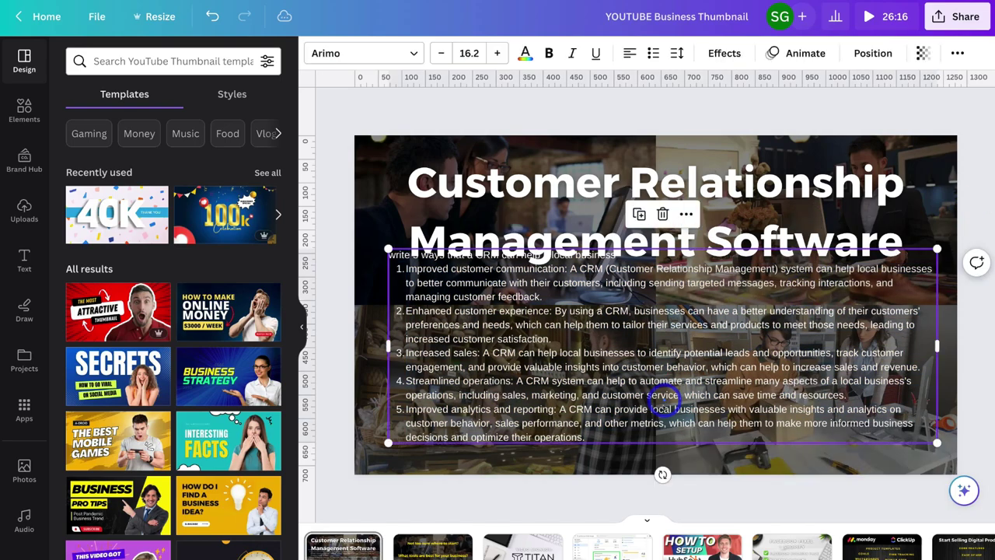
{"action": "left_click_drag", "start_coordinate": [664, 398], "coordinate": [663, 421]}
{"action": "left_click", "coordinate": [544, 282]}
{"action": "left_click", "coordinate": [615, 277]}
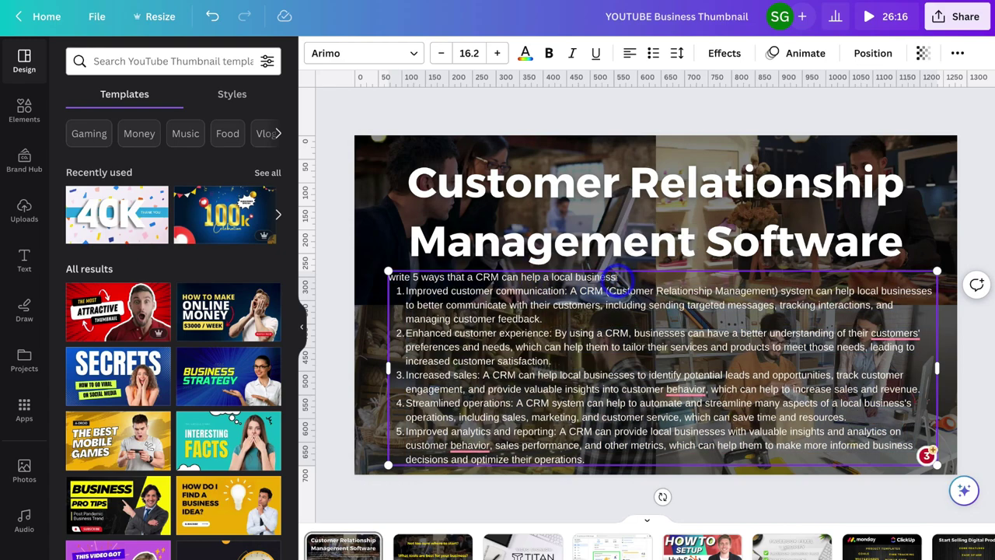
{"action": "left_click_drag", "start_coordinate": [616, 277], "coordinate": [387, 278]}
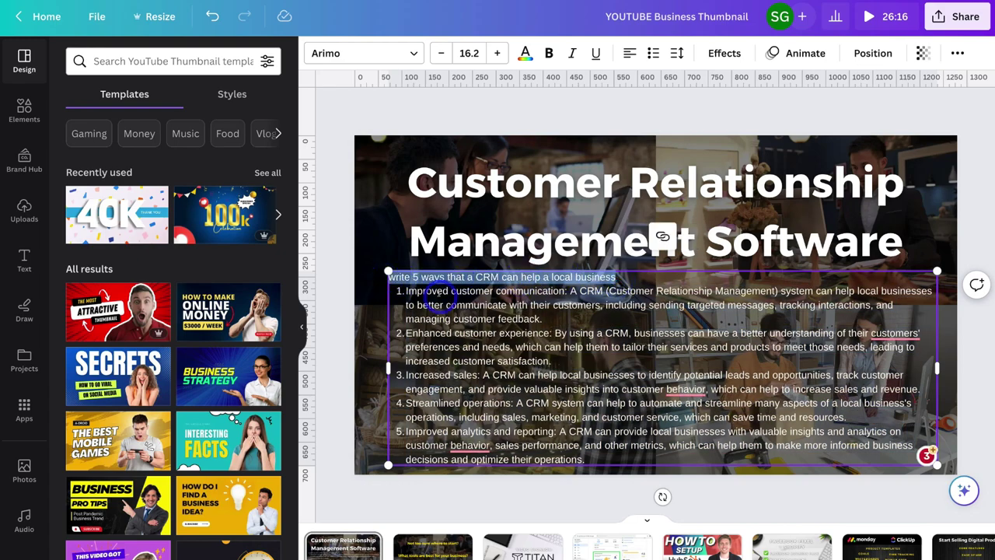
{"action": "key", "text": "BackSpace"}
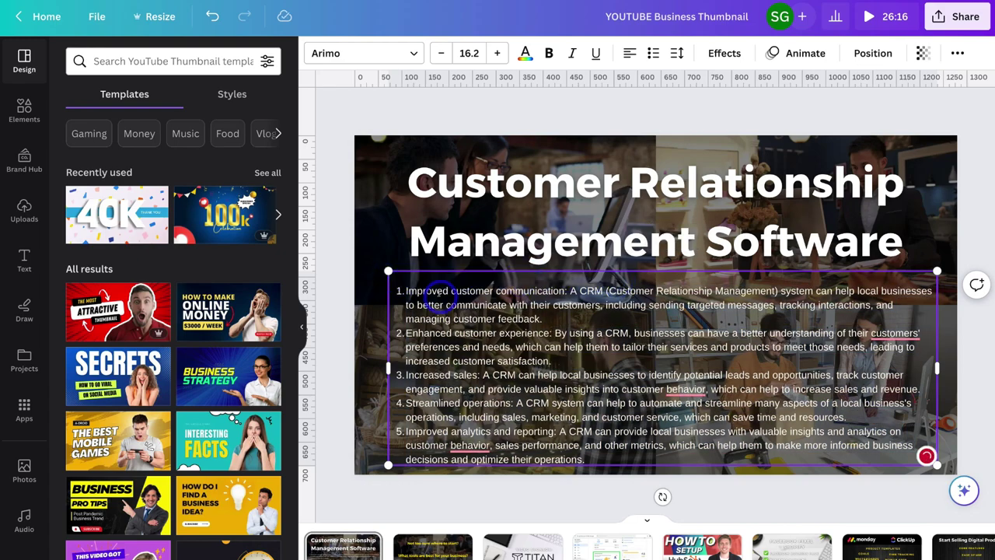
Step: Shrink the CRM title to size 52.6, centre it, and move the list up beneath it
{"action": "left_click", "coordinate": [435, 248]}
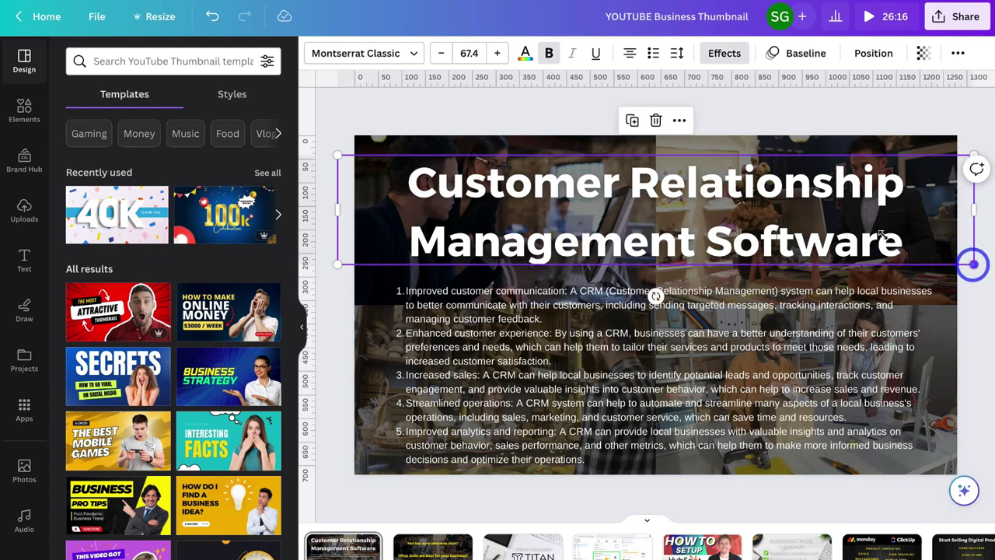
{"action": "left_click_drag", "start_coordinate": [974, 265], "coordinate": [834, 240]}
{"action": "left_click_drag", "start_coordinate": [745, 225], "coordinate": [807, 214]}
{"action": "left_click_drag", "start_coordinate": [802, 339], "coordinate": [801, 314]}
{"action": "key", "text": "Escape"}
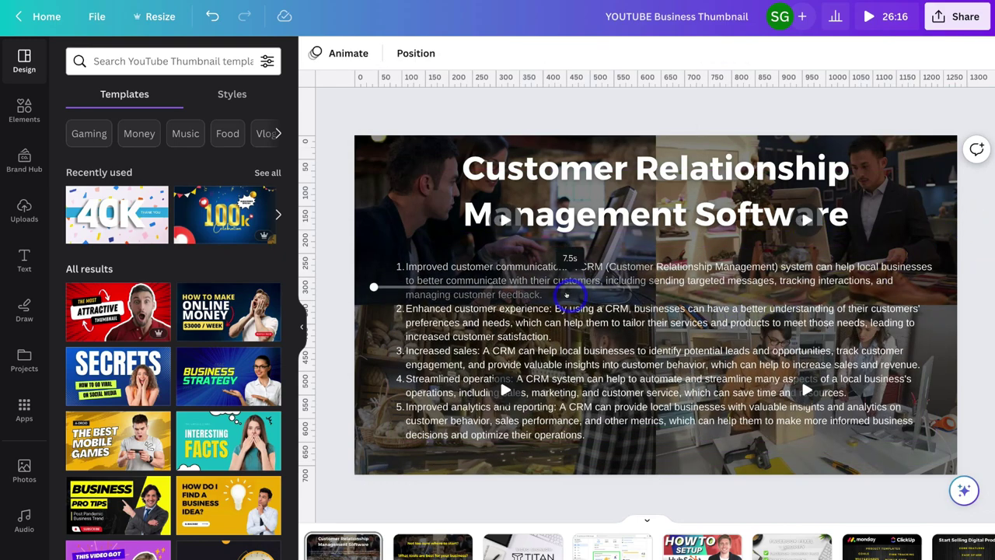